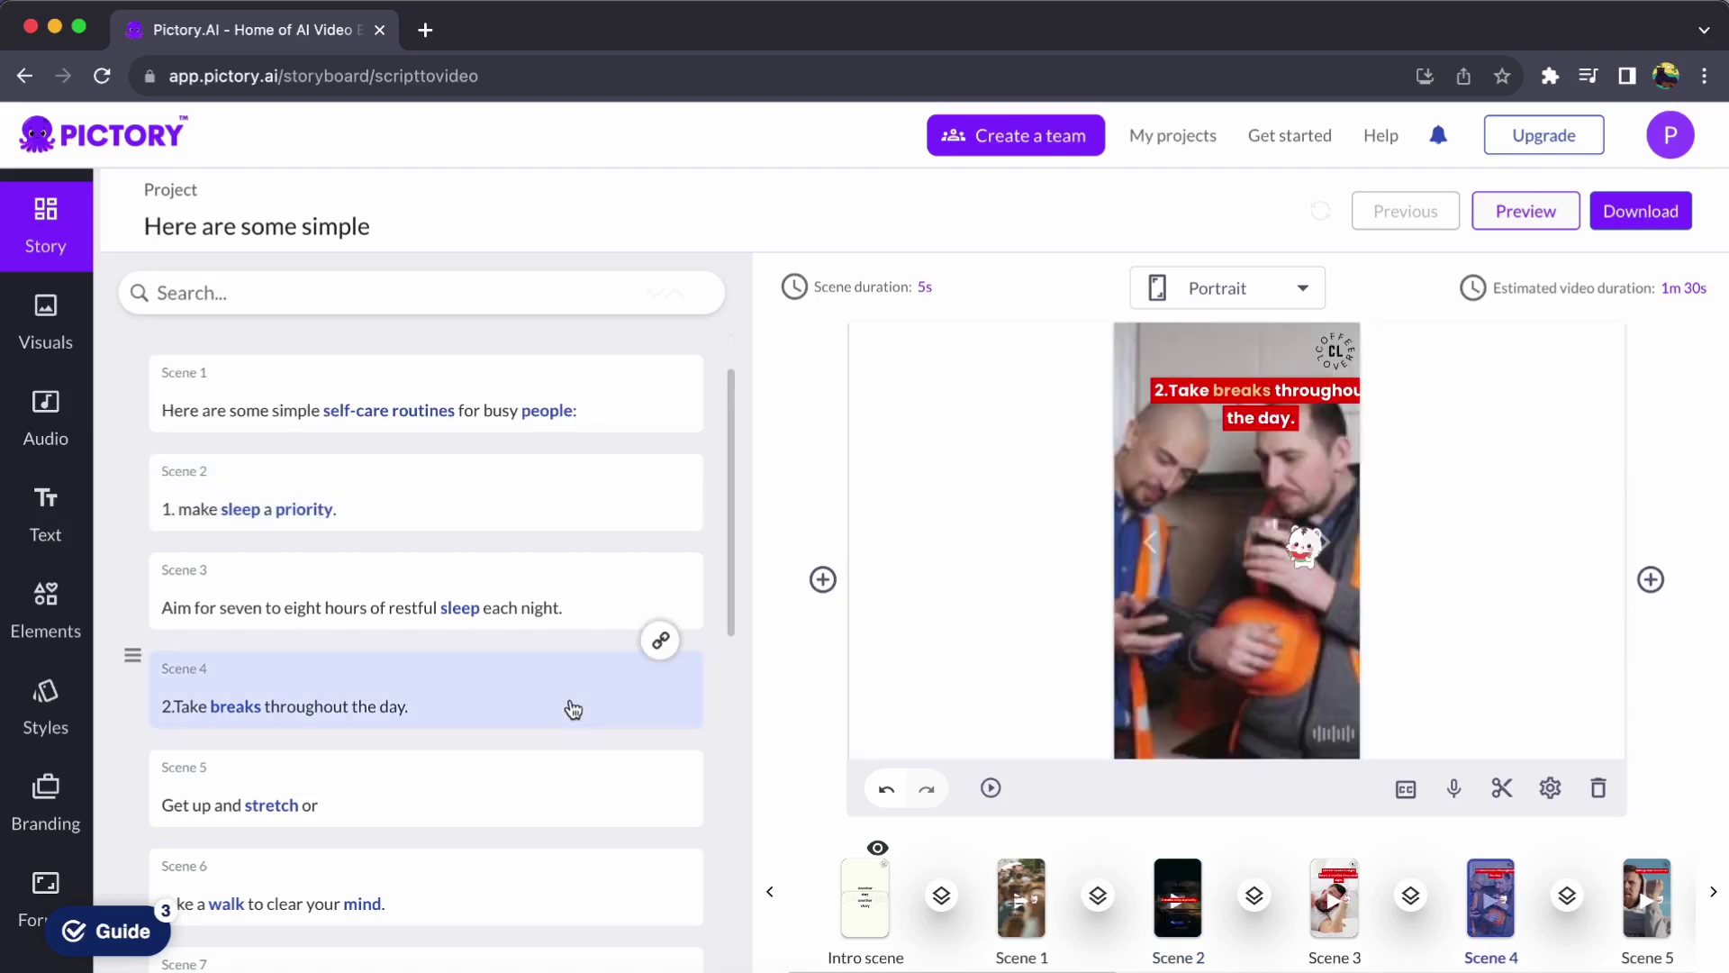
Trim Scene 4's video clip to start about 5 seconds in, leaving a 12.3s scene
left_click(1298, 541)
left_click(1265, 490)
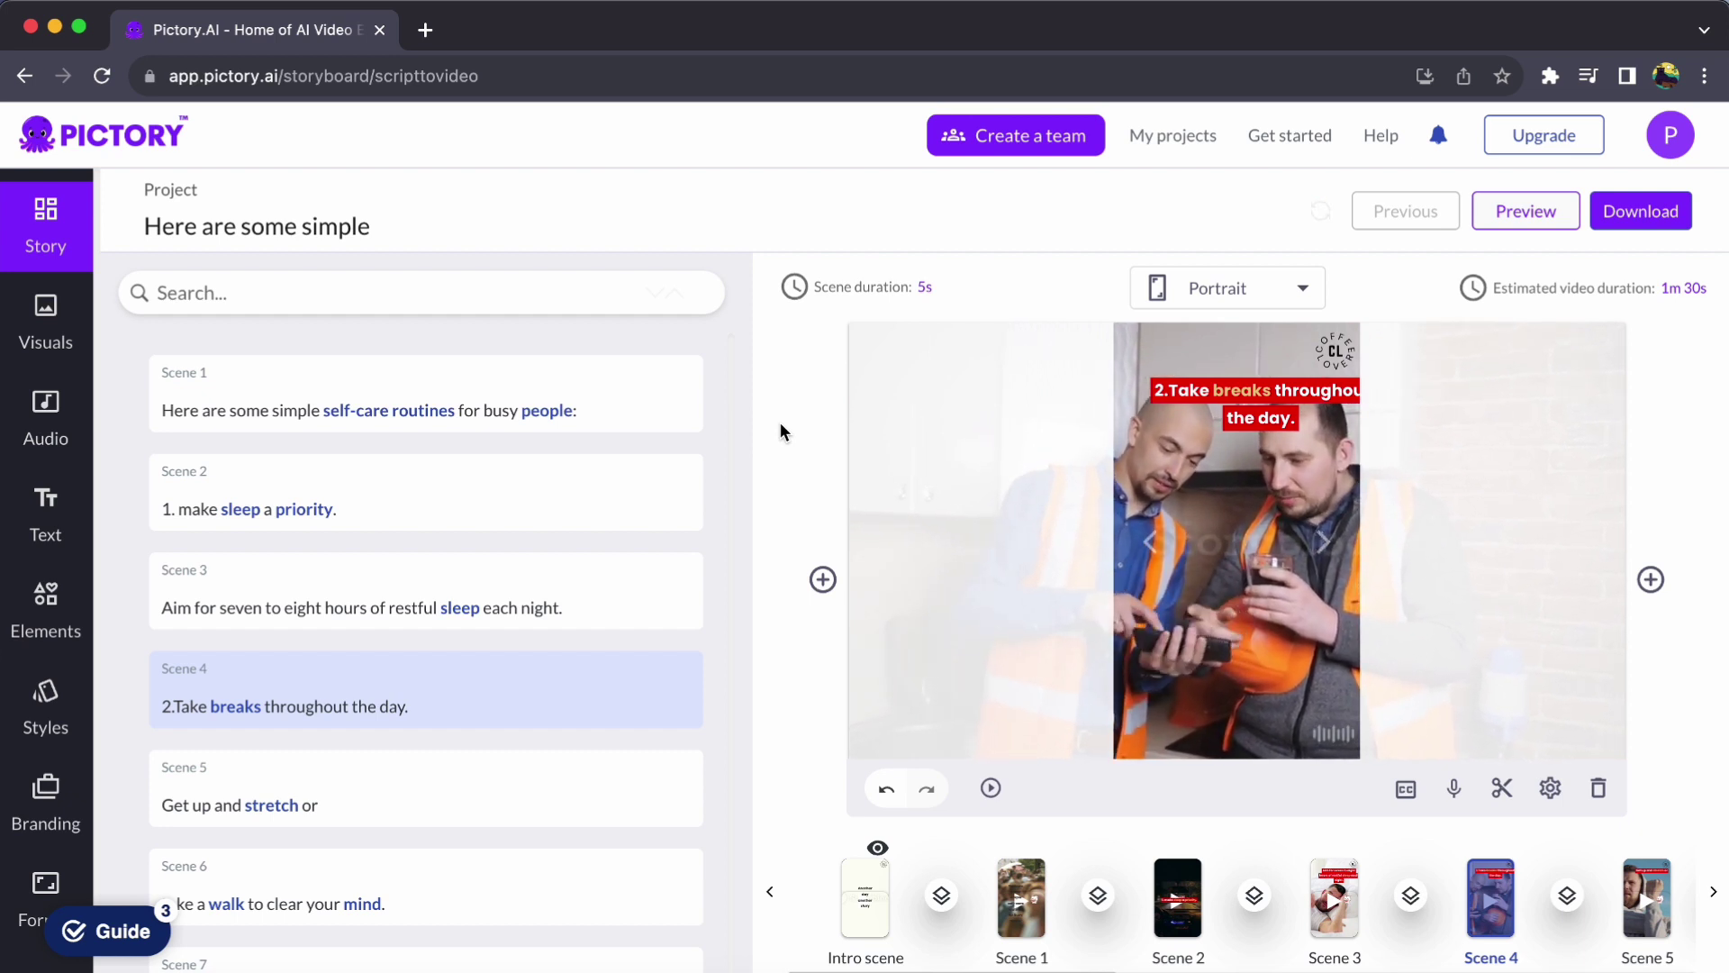
left_click(1504, 792)
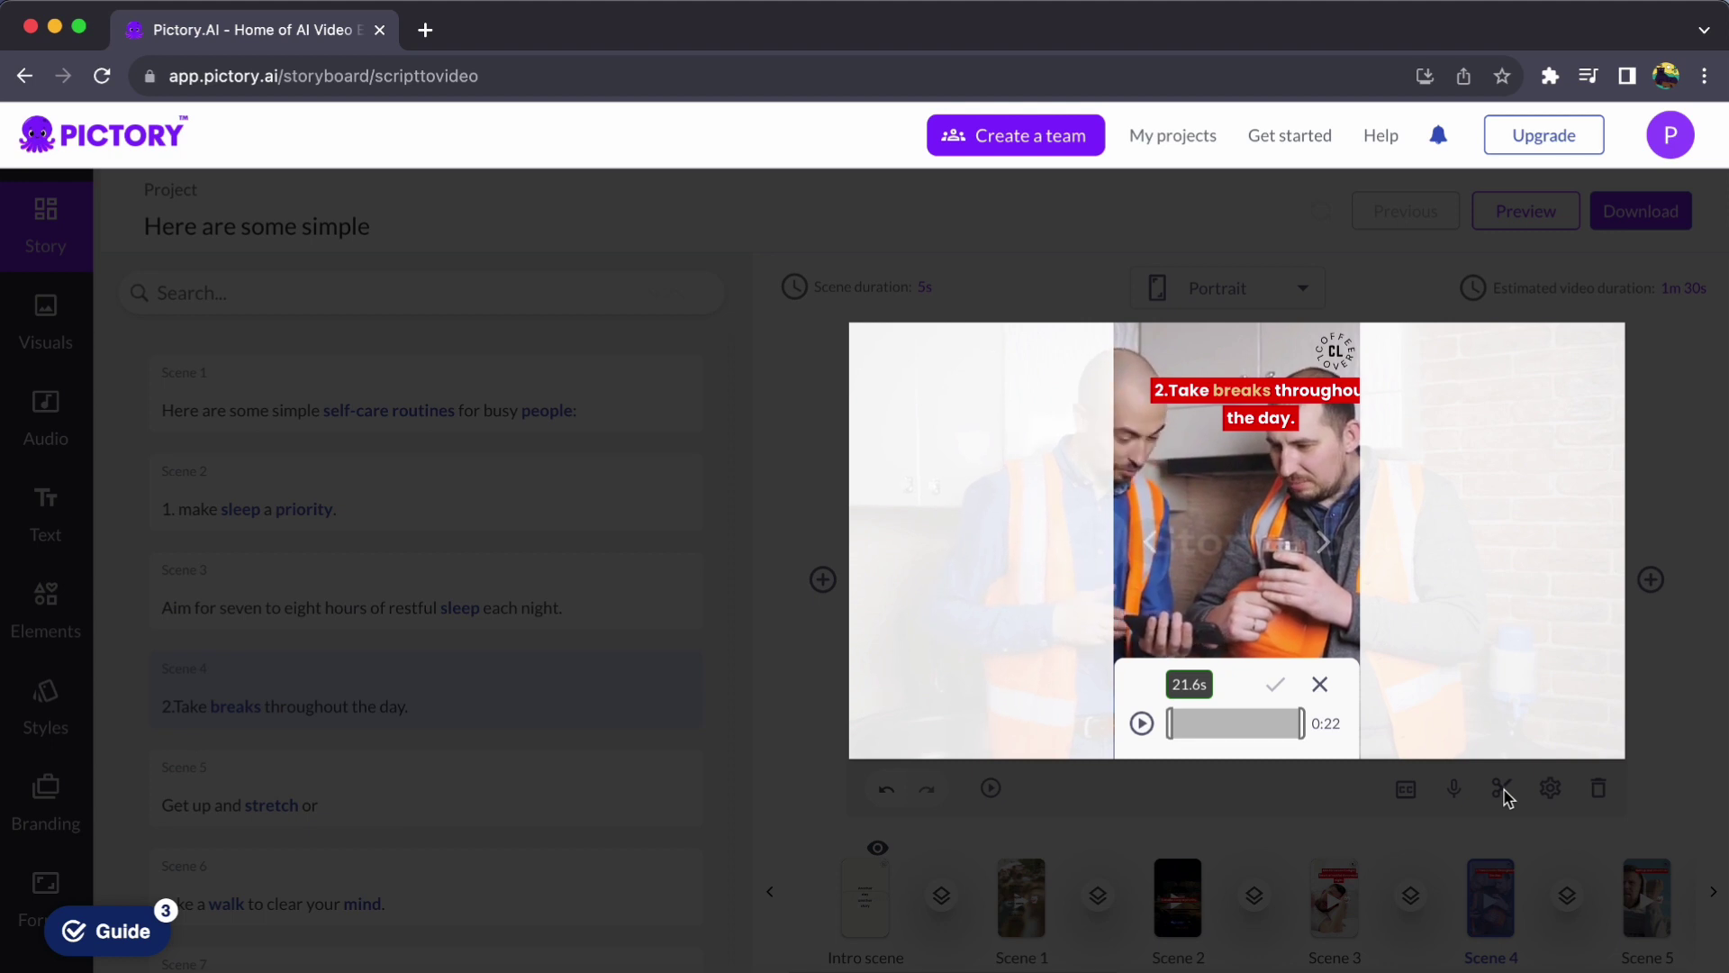
left_click_drag(1171, 726, 1201, 726)
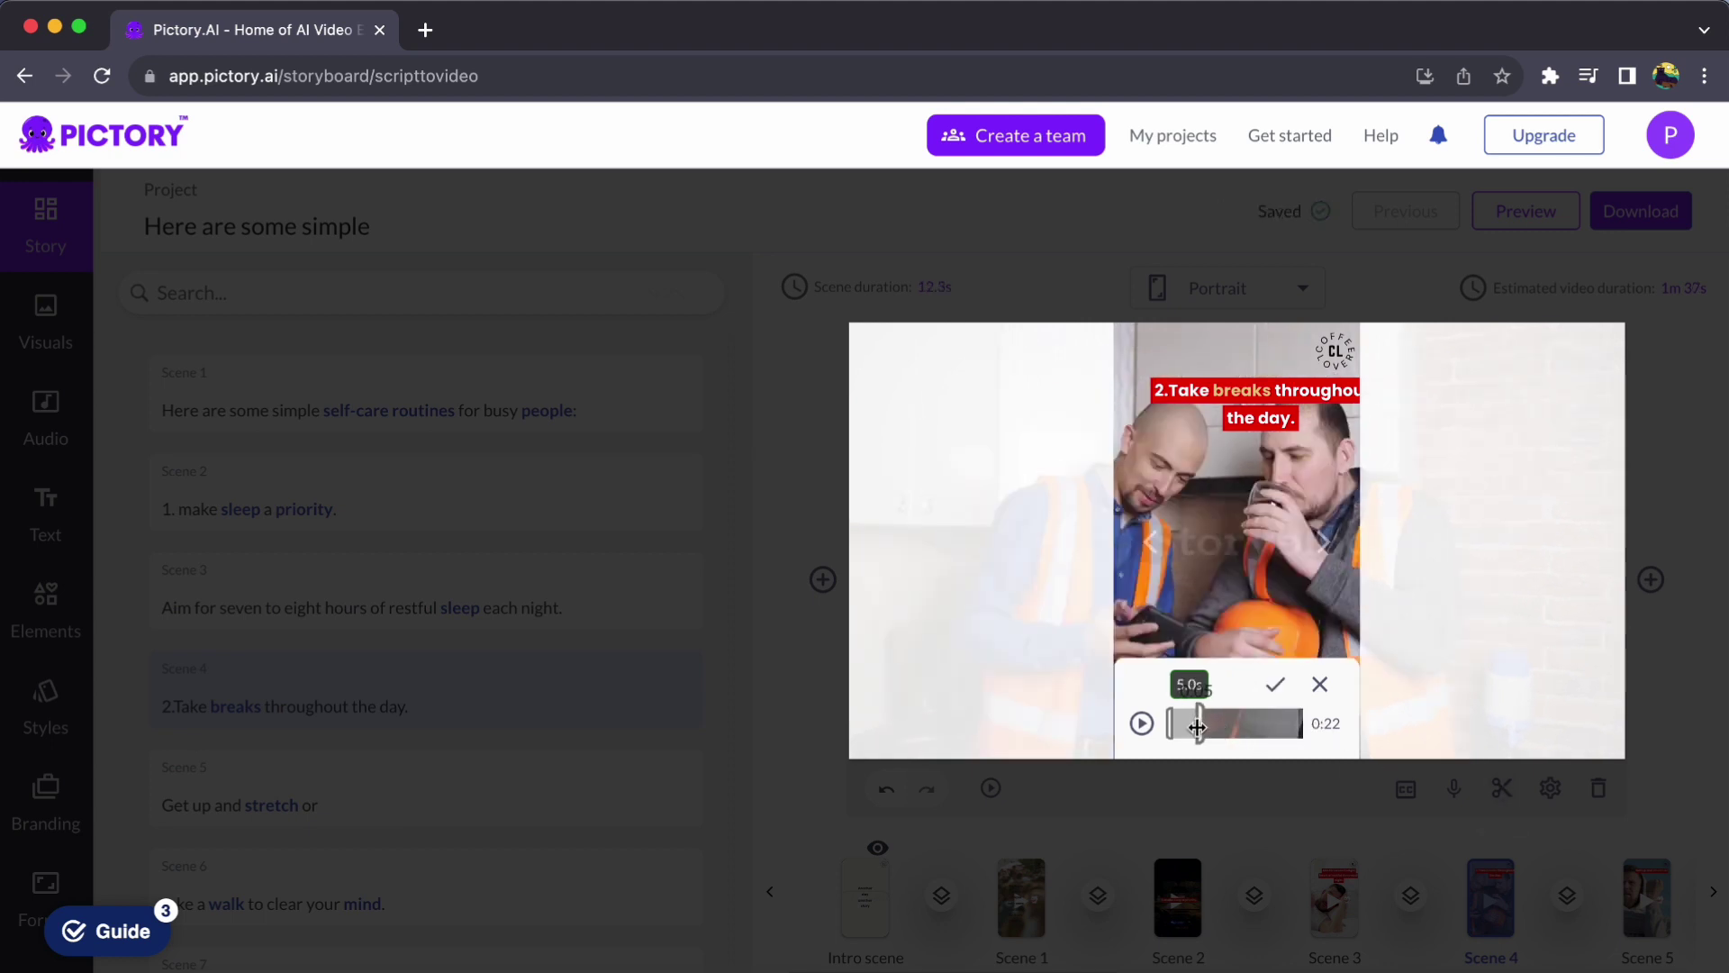
left_click(1276, 686)
Change Scene 4's duration from 12.3s to 5s
left_click(918, 291)
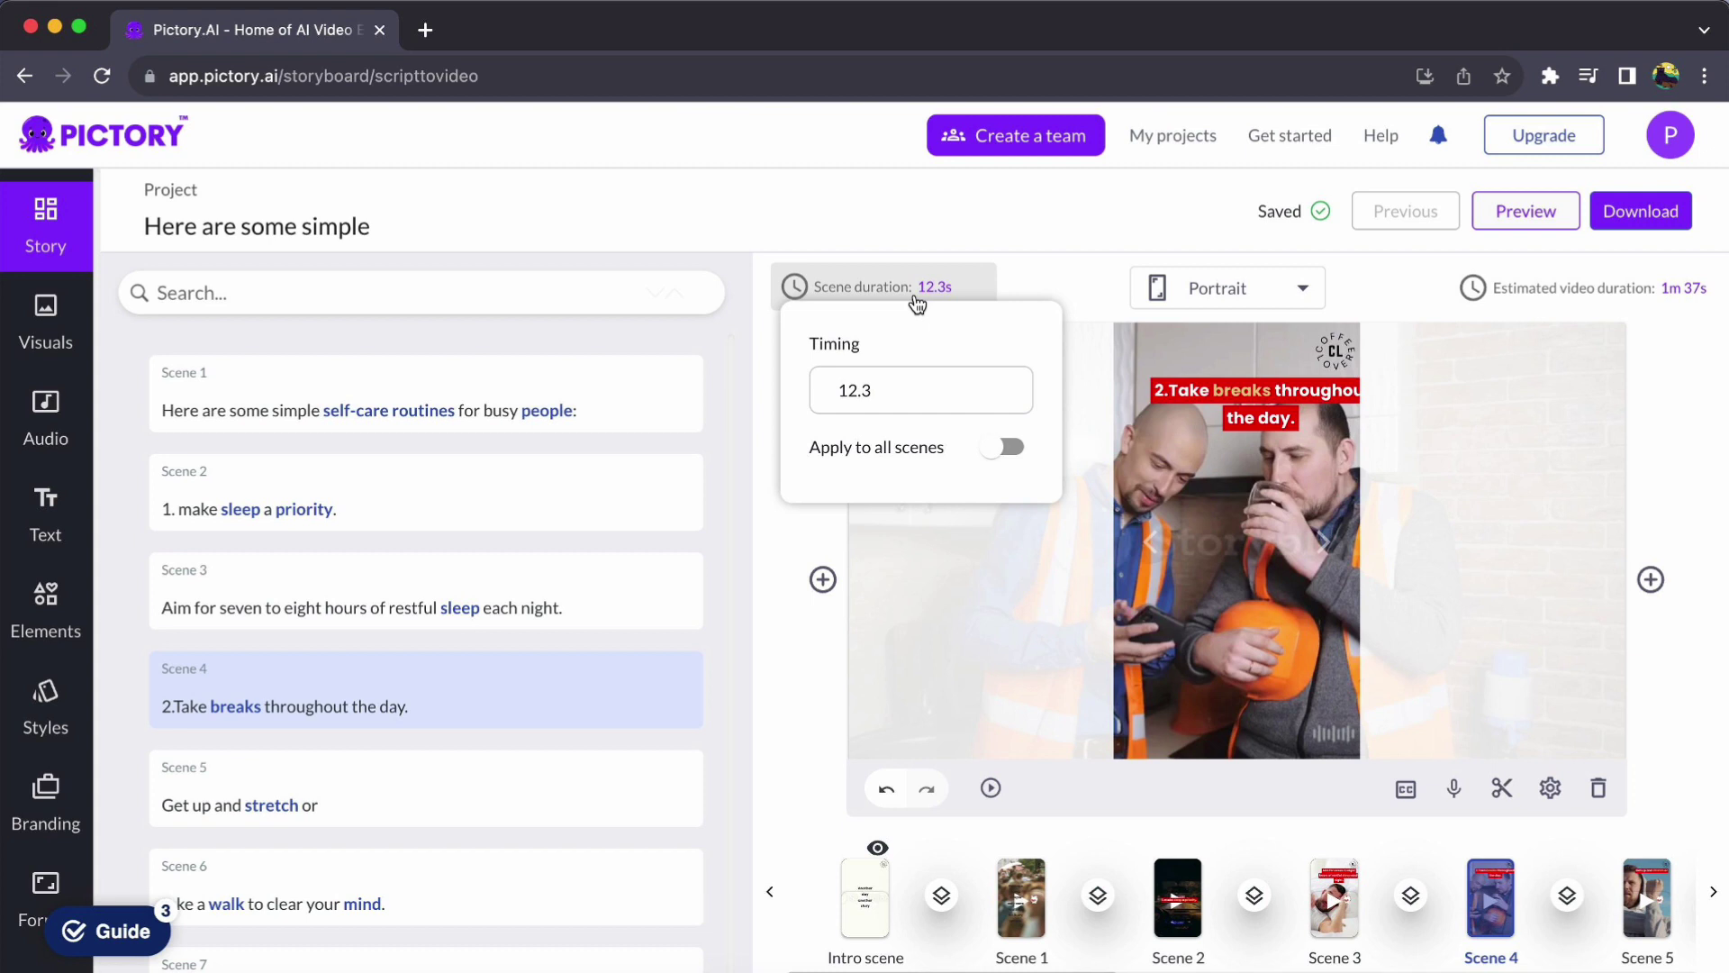
left_click_drag(891, 391, 799, 404)
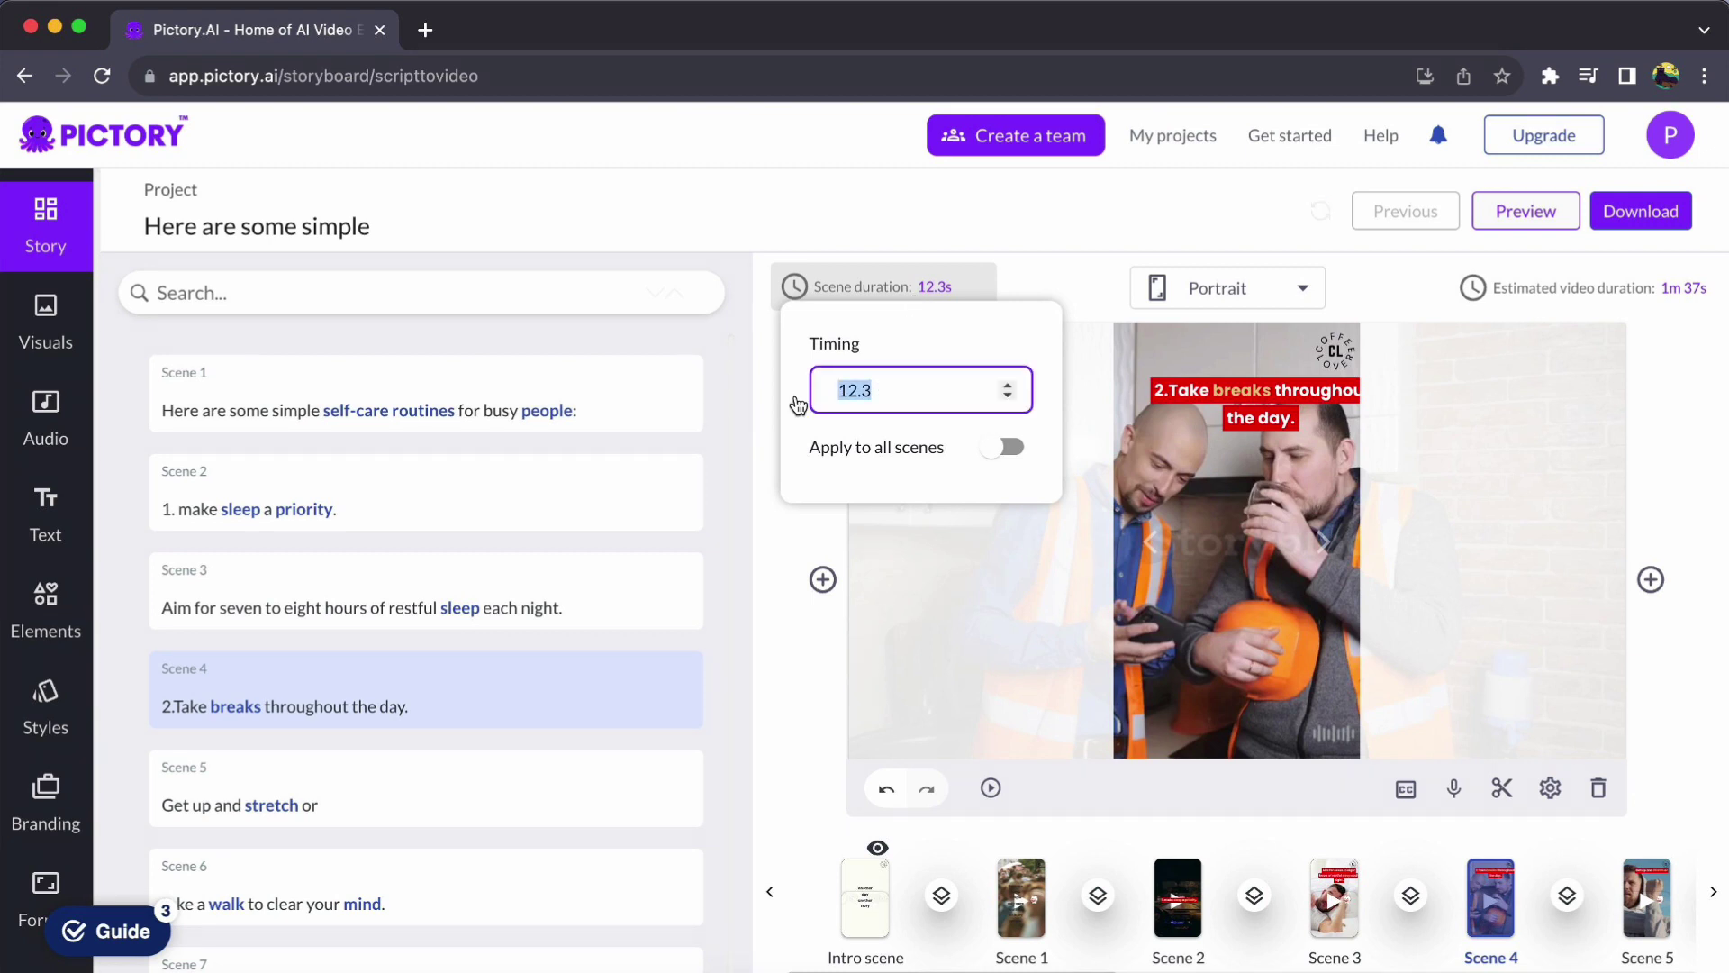
type("5")
left_click(978, 552)
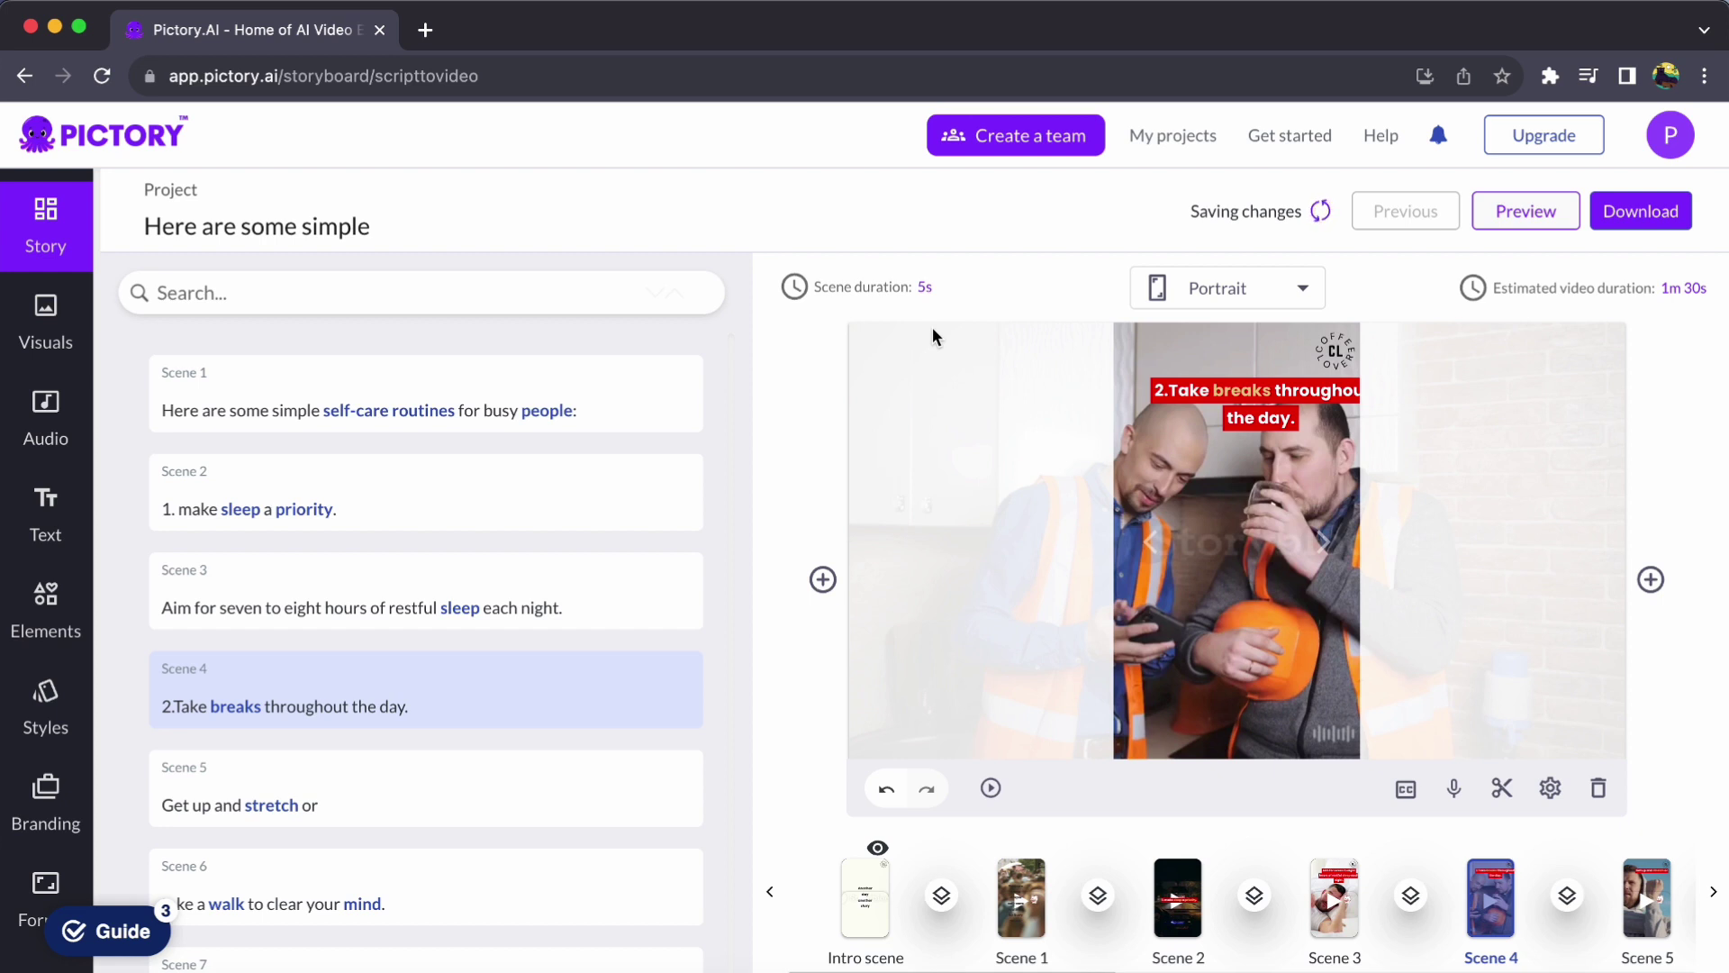
Turn on 'Apply to all scenes' so every scene lasts 5 seconds
left_click(925, 286)
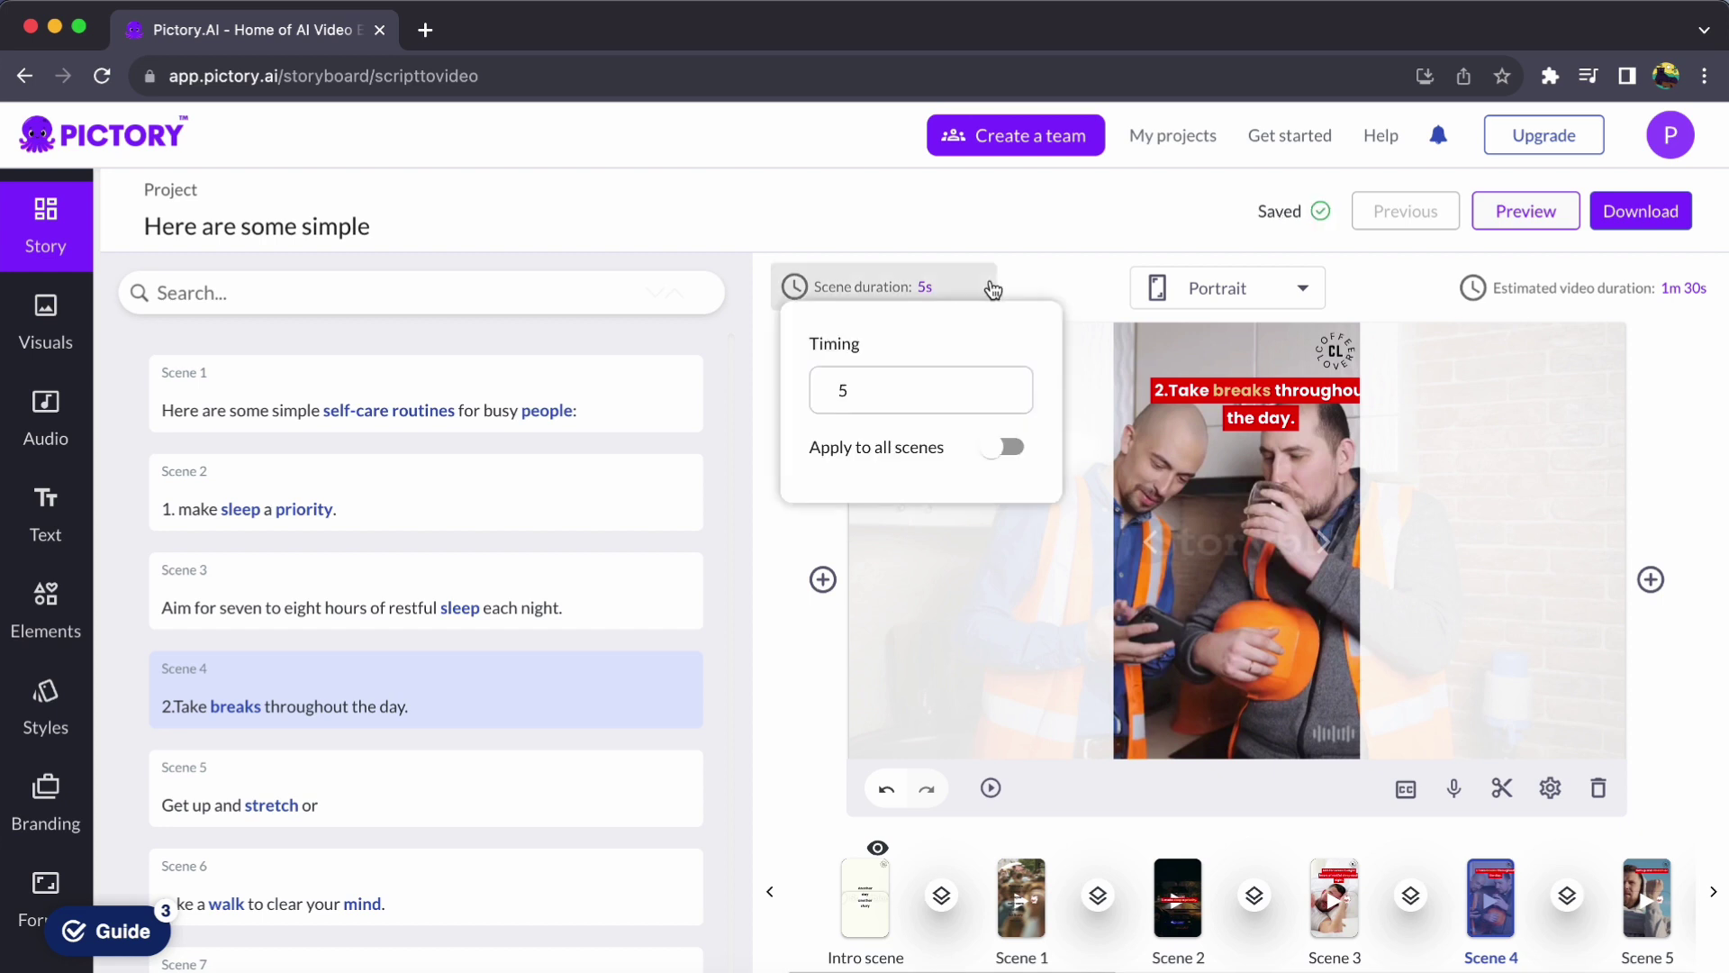
left_click(1010, 451)
left_click(1471, 545)
left_click(1500, 787)
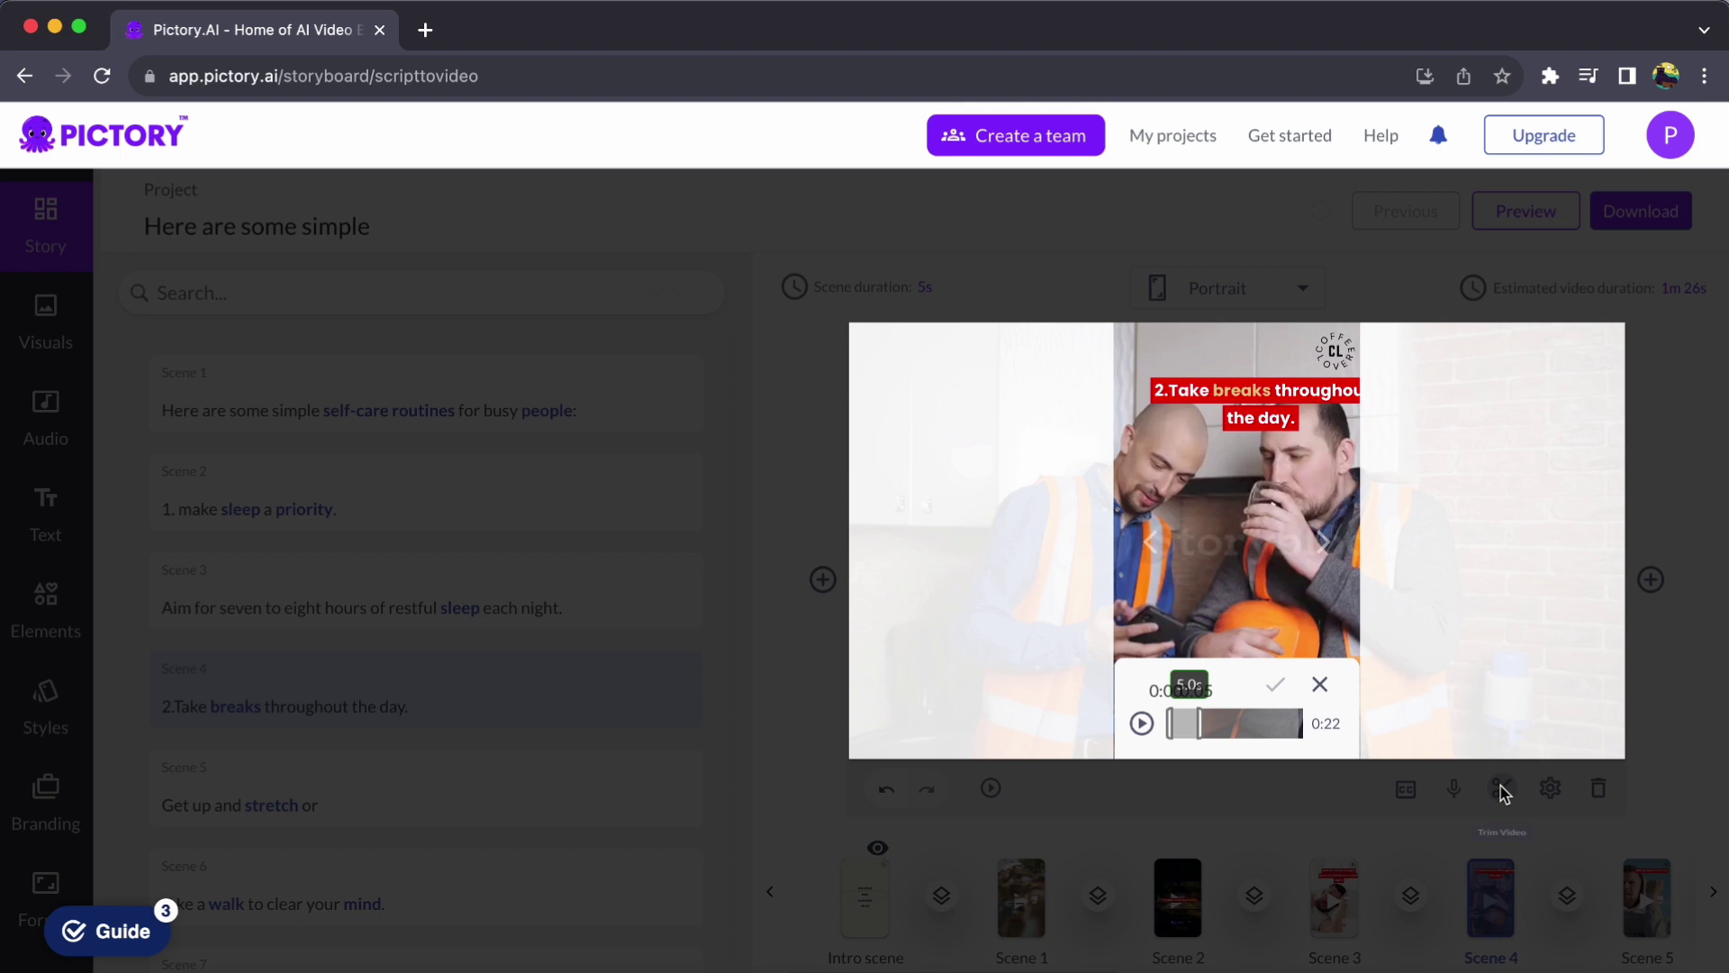
left_click(1320, 684)
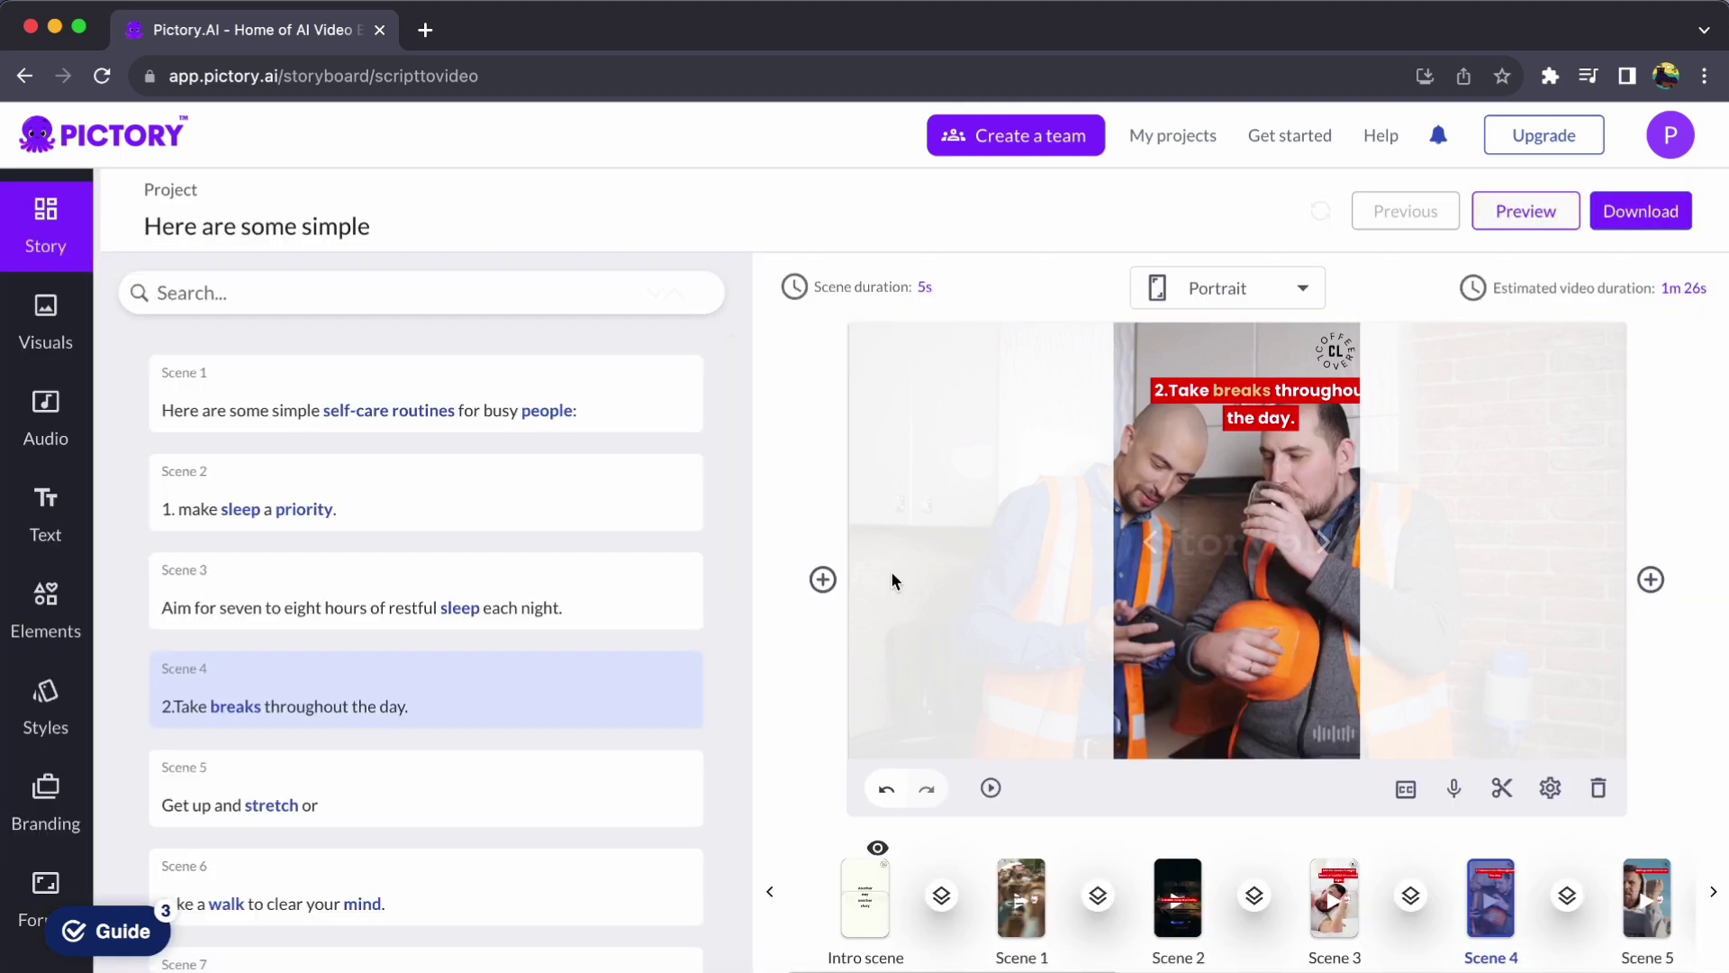
left_click(1178, 897)
left_click(1335, 897)
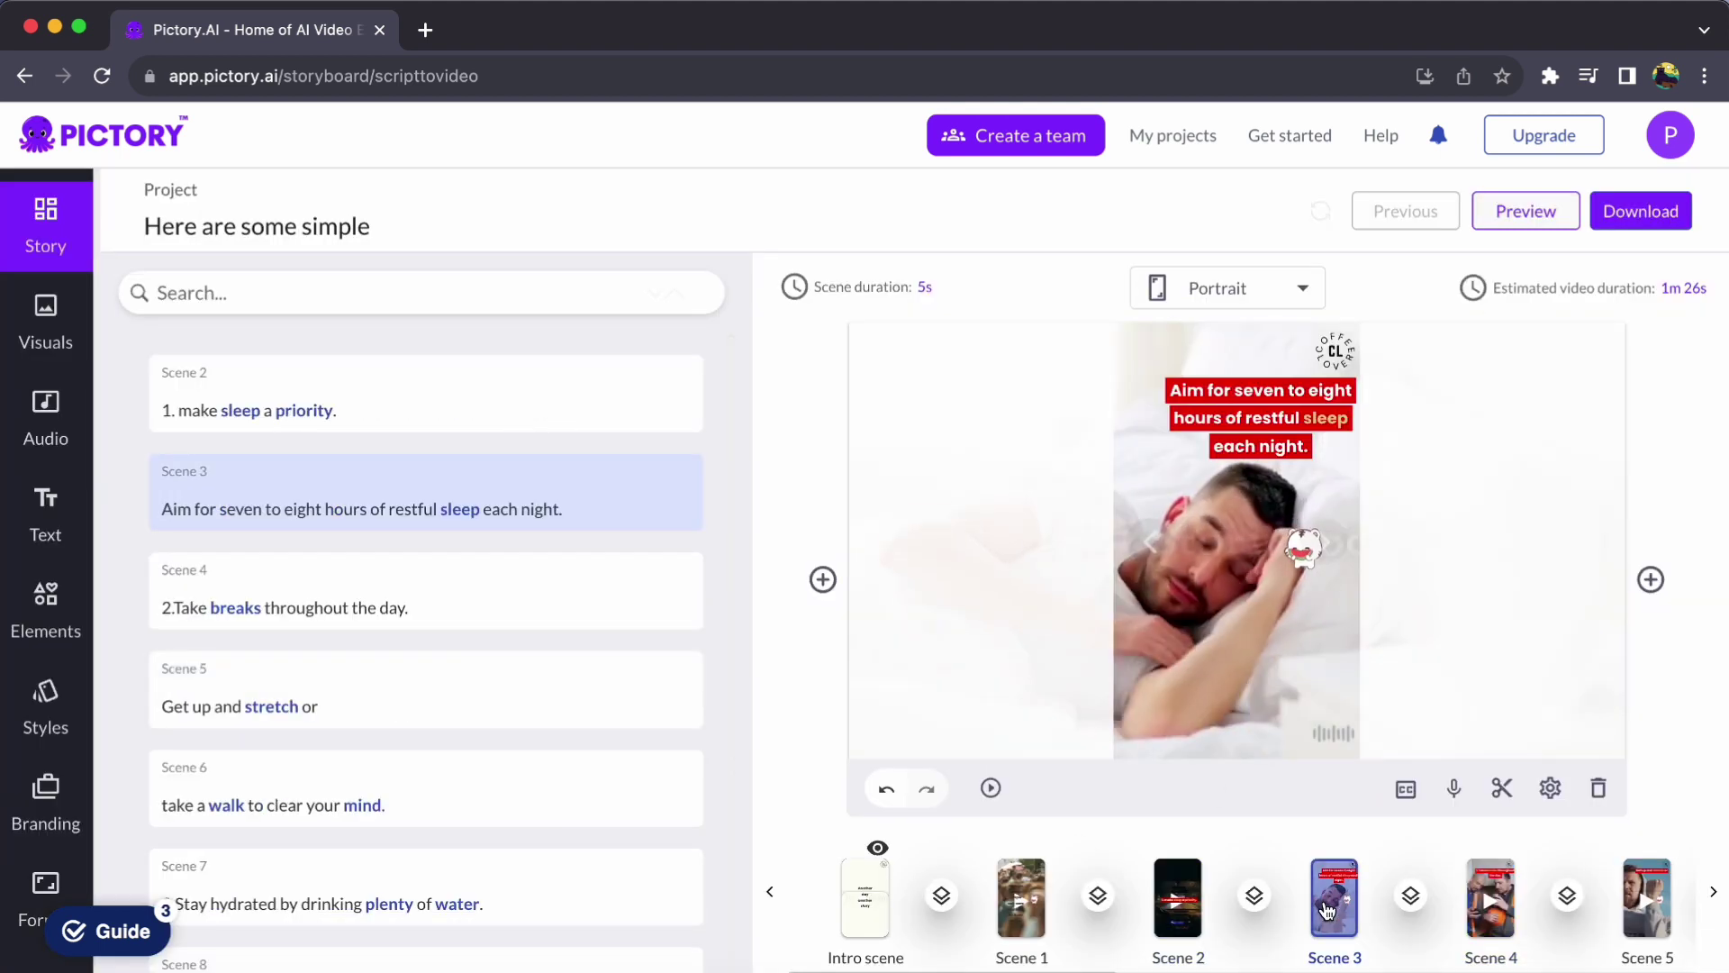
left_click(865, 287)
left_click(1001, 588)
left_click(1491, 897)
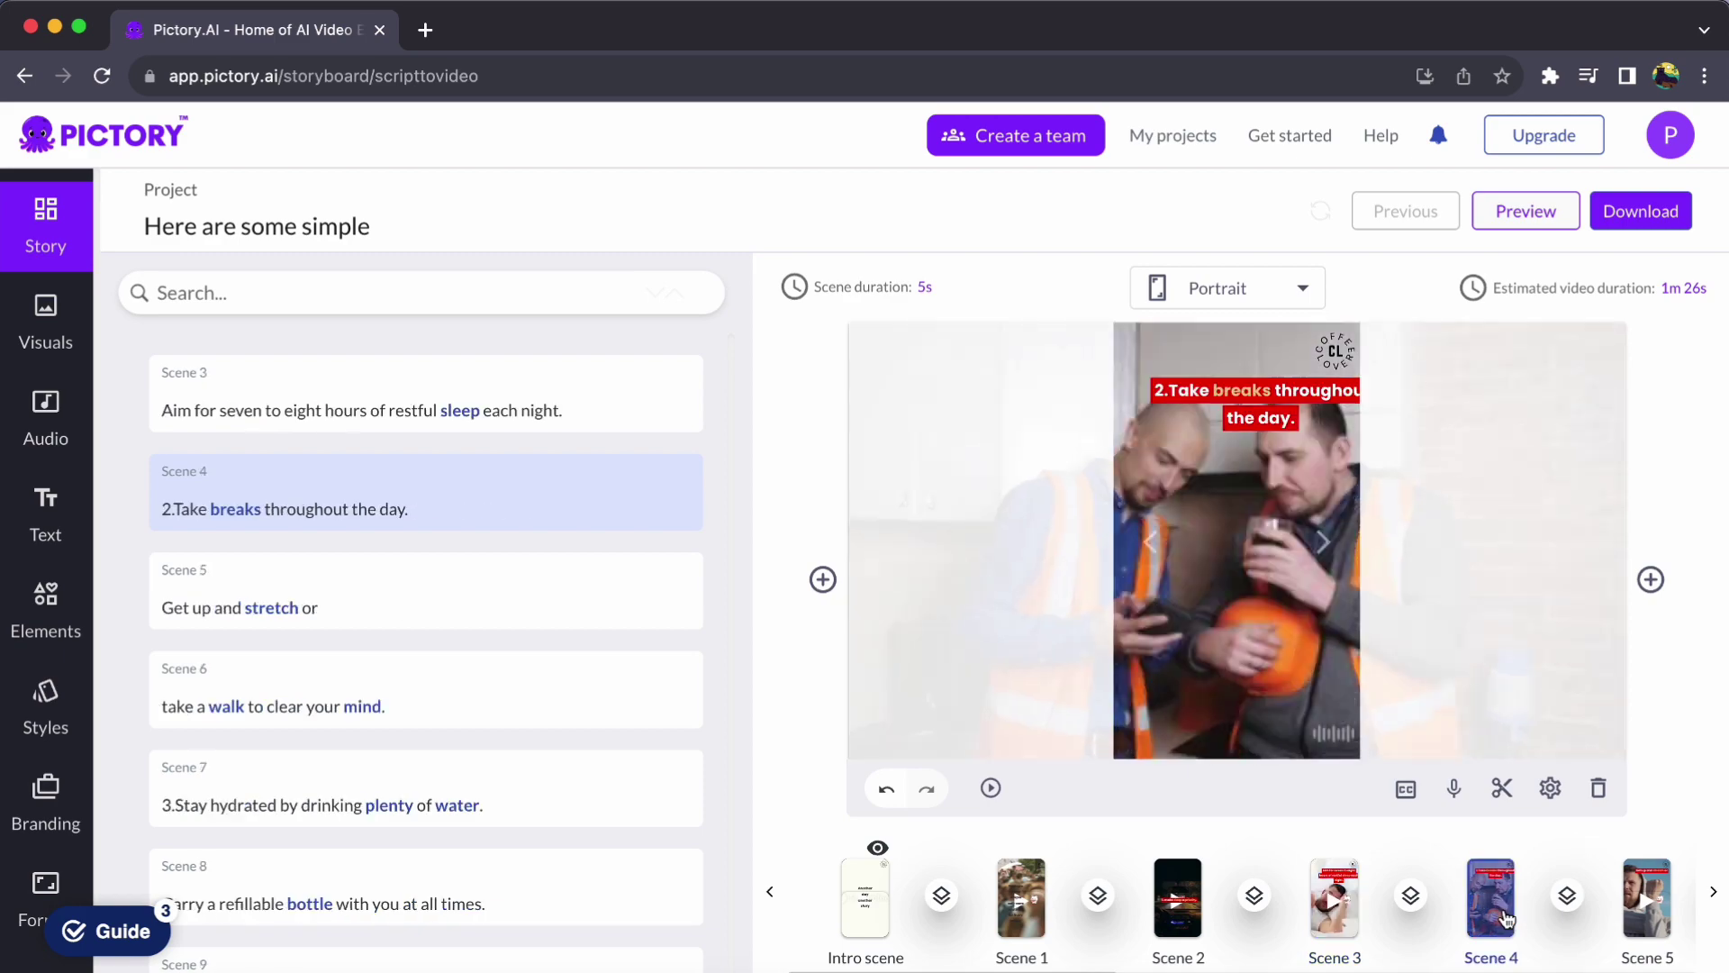